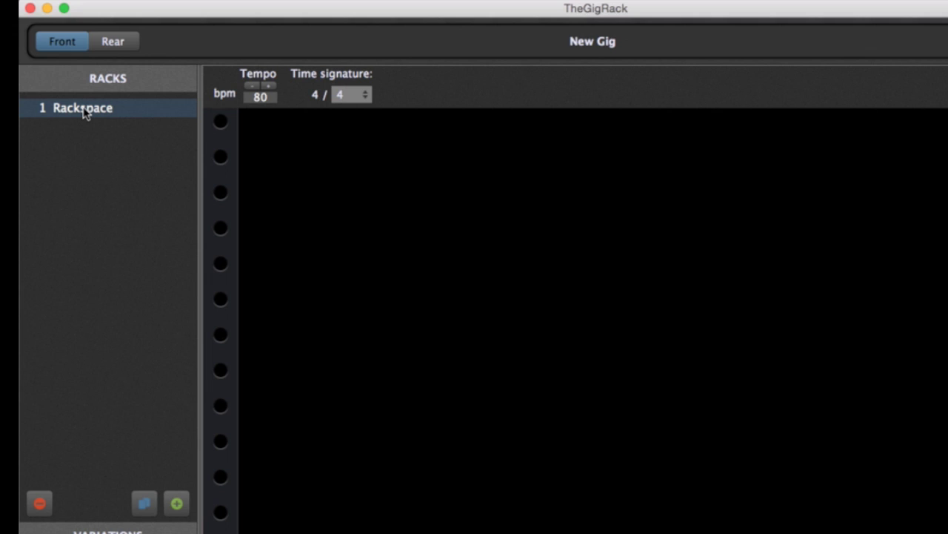
# Rename the rackspace to 'My First Song'
pyautogui.doubleClick(85, 112)
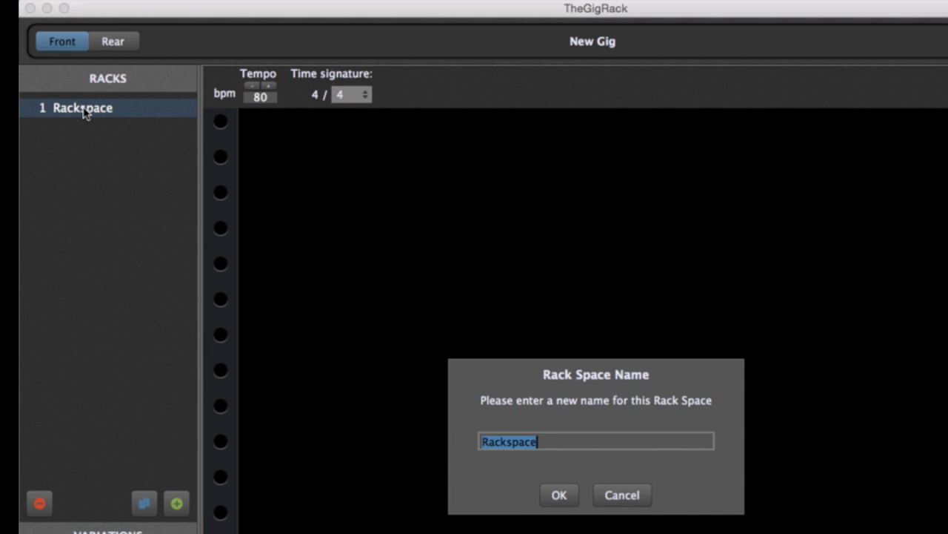
pyautogui.write('My First Song')
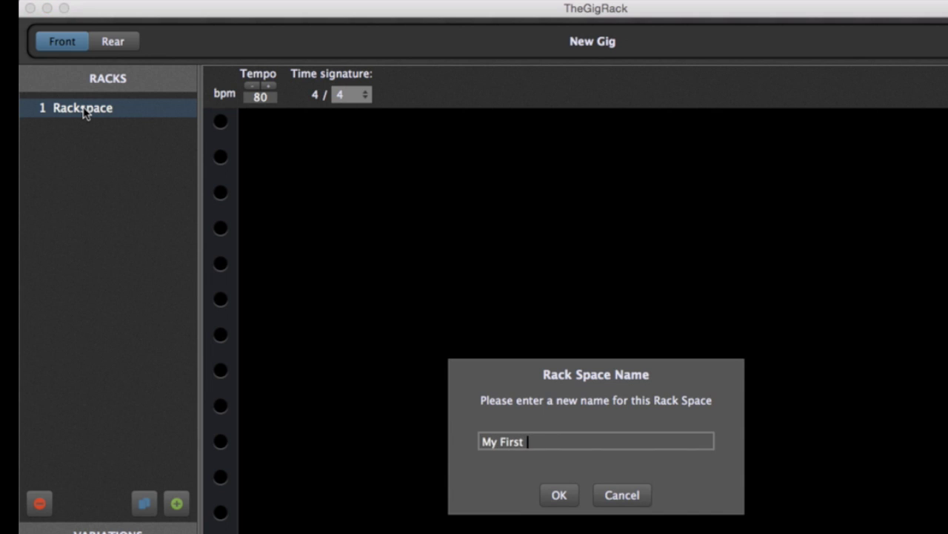
pyautogui.press('Return')
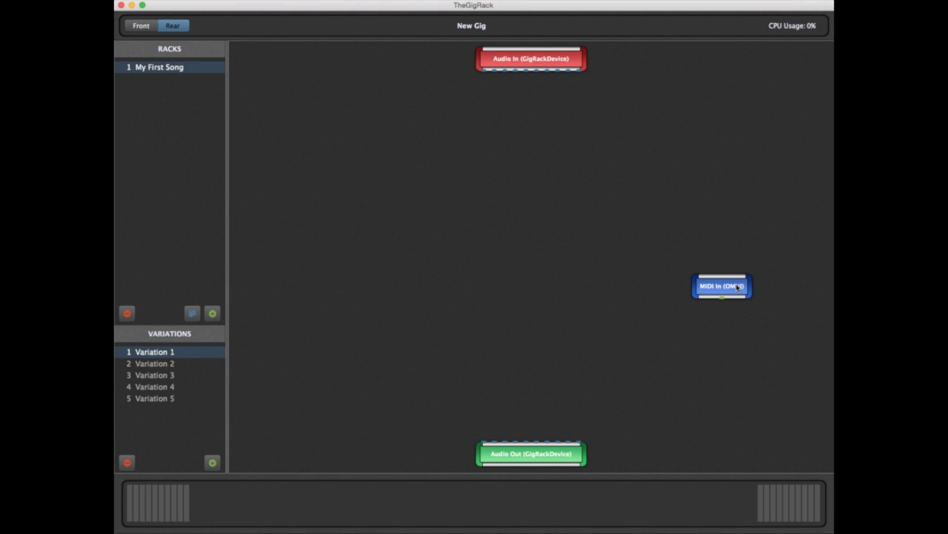
# Move the MIDI In (OMNI) block to the upper left of the wiring canvas and bring up the add-block list
pyautogui.moveTo(737, 293); pyautogui.dragTo(312, 133)
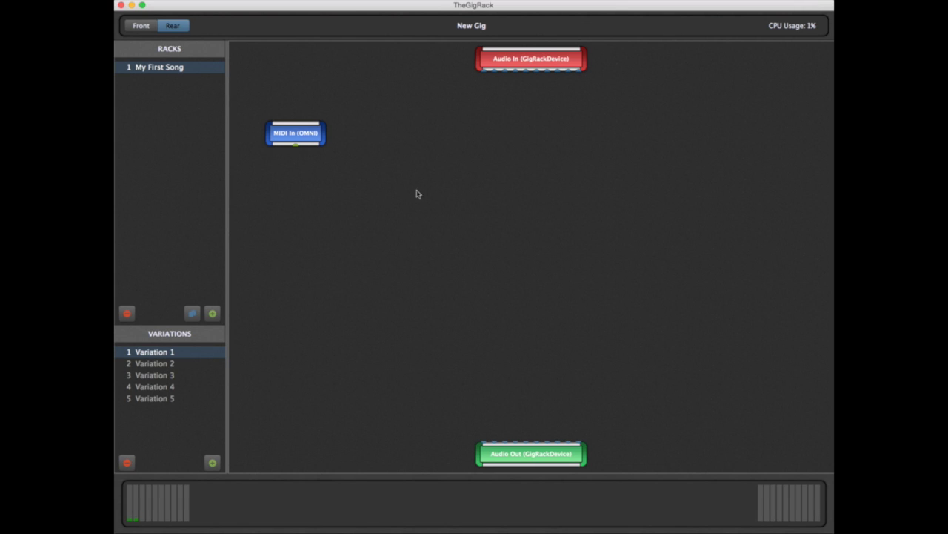
pyautogui.rightClick(459, 178)
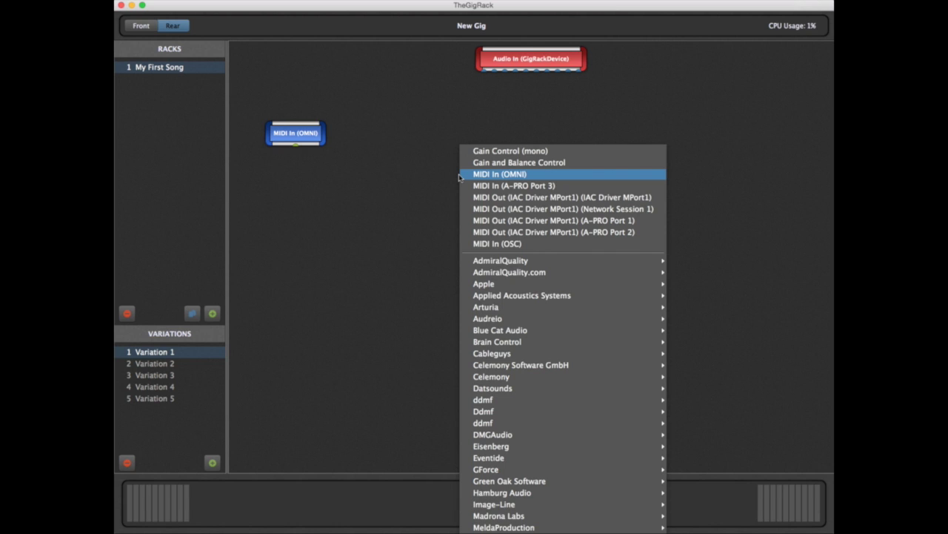
# Insert a Native Instruments FM8 plugin block and position it near the MIDI In block
pyautogui.moveTo(563, 532)
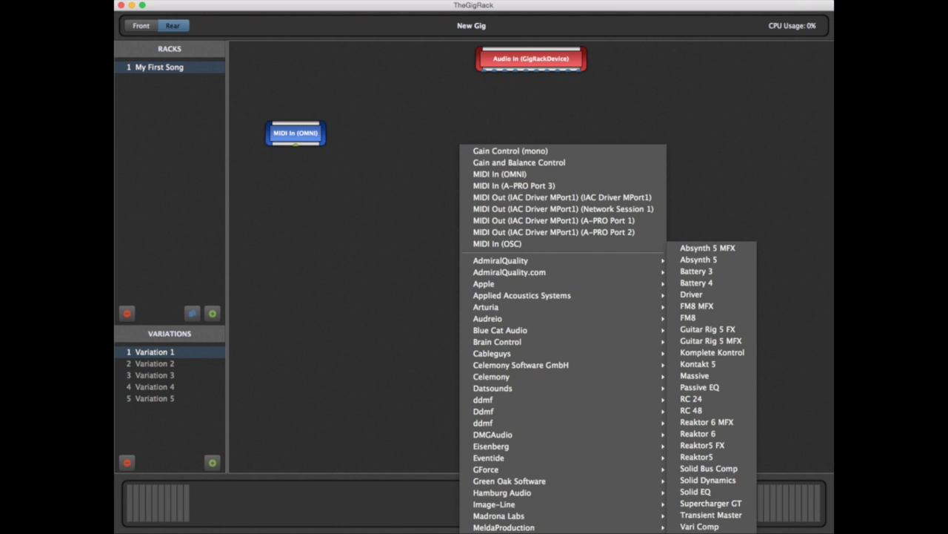
pyautogui.click(714, 319)
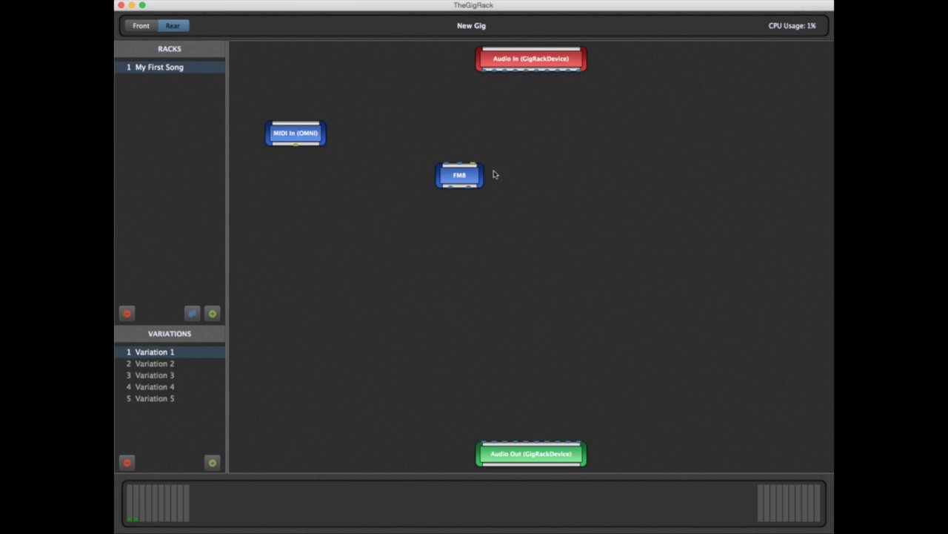
pyautogui.moveTo(459, 174); pyautogui.dragTo(413, 203)
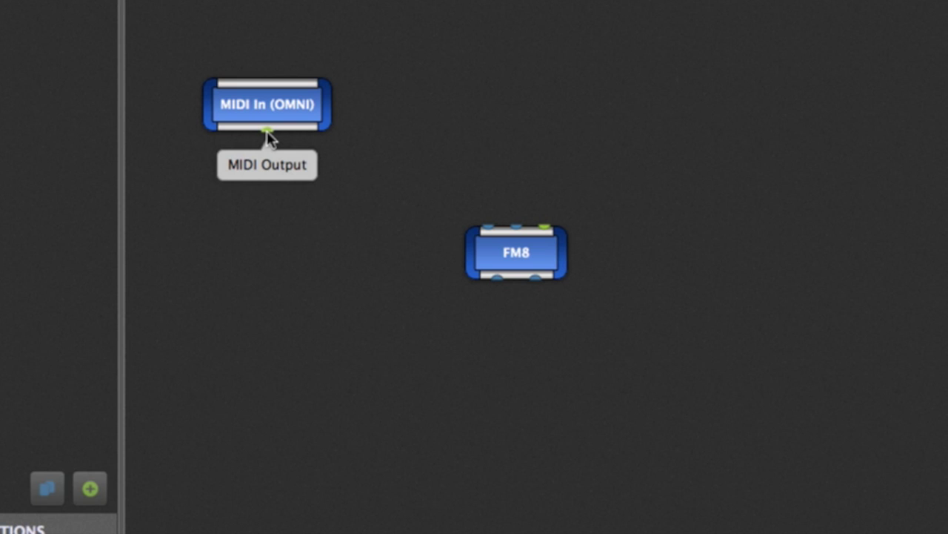
# Cable MIDI In's output to FM8's input and both FM8 audio outputs to Audio Out
pyautogui.moveTo(267, 133); pyautogui.dragTo(258, 241)
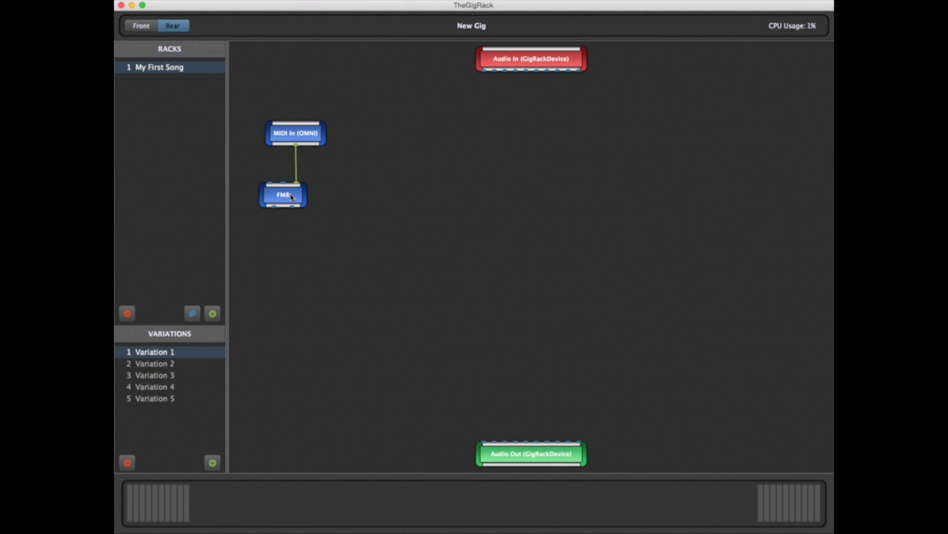
pyautogui.moveTo(273, 209); pyautogui.dragTo(484, 443)
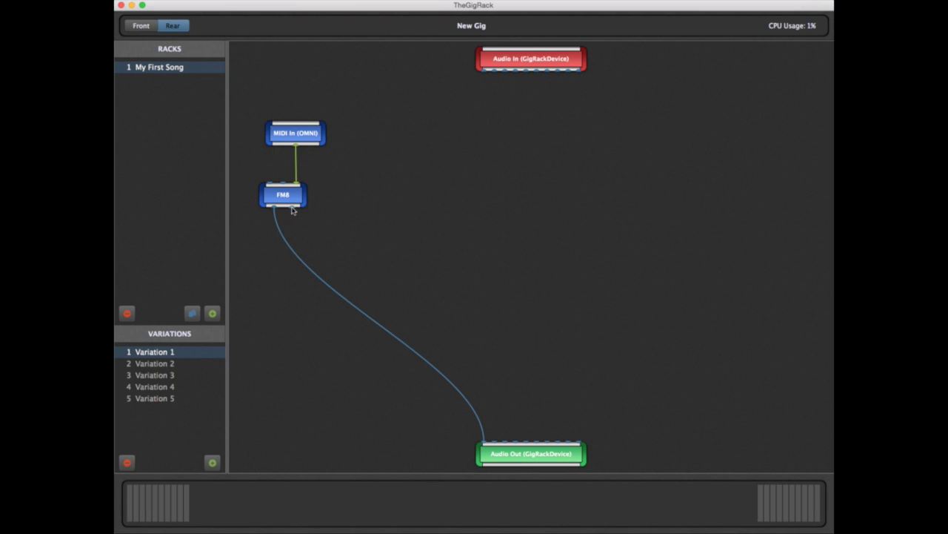
pyautogui.moveTo(292, 209); pyautogui.dragTo(494, 444)
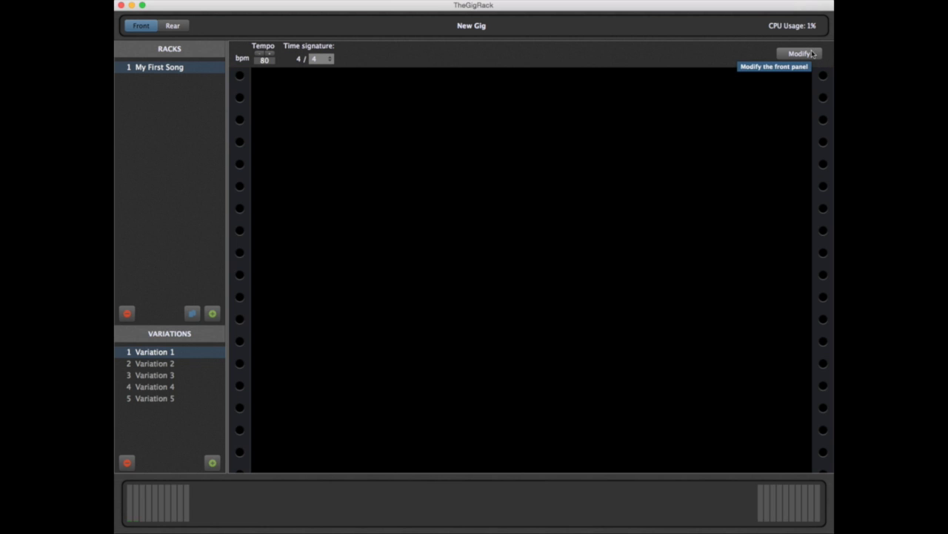
# Add a 2U smart panel holding a blue knob to the front panel, then test-turn the knob down
pyautogui.click(812, 53)
pyautogui.click(538, 80)
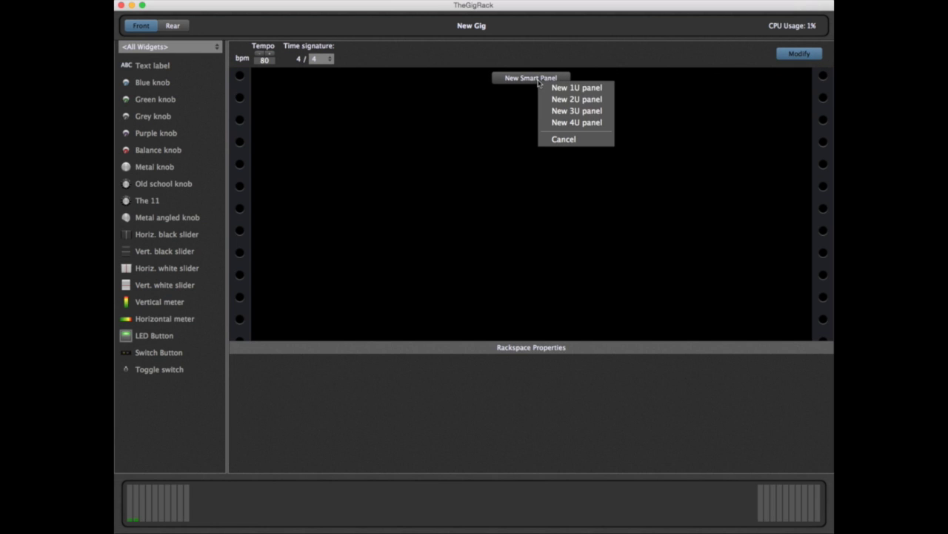
pyautogui.click(576, 100)
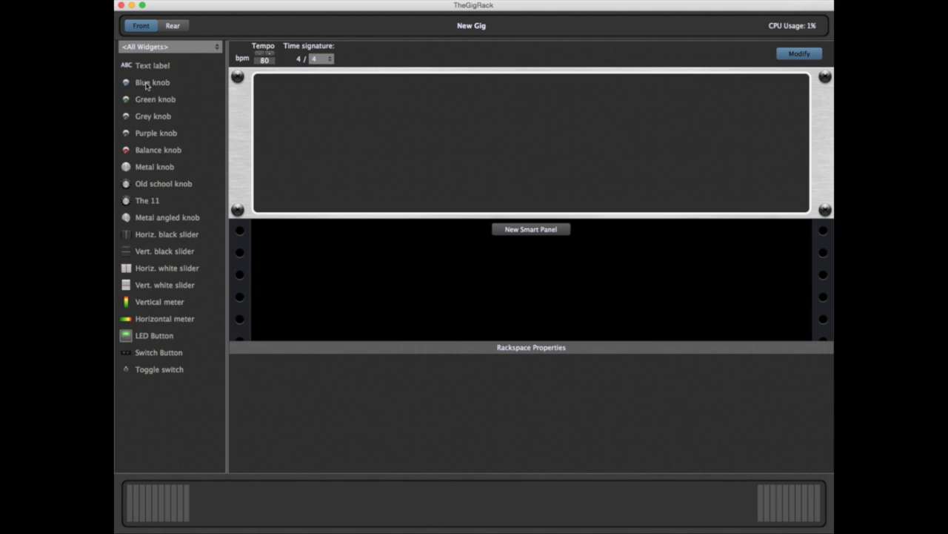
pyautogui.moveTo(146, 85); pyautogui.dragTo(322, 111)
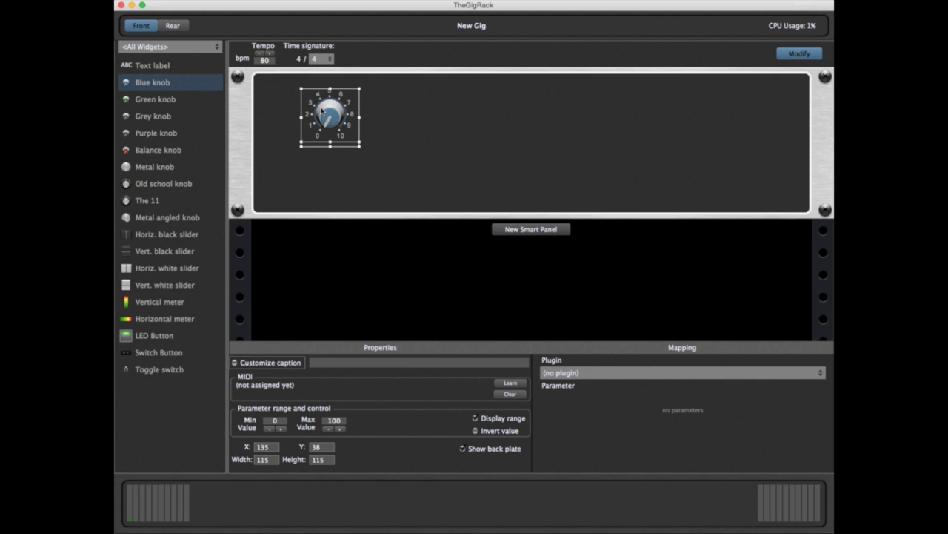
pyautogui.click(808, 56)
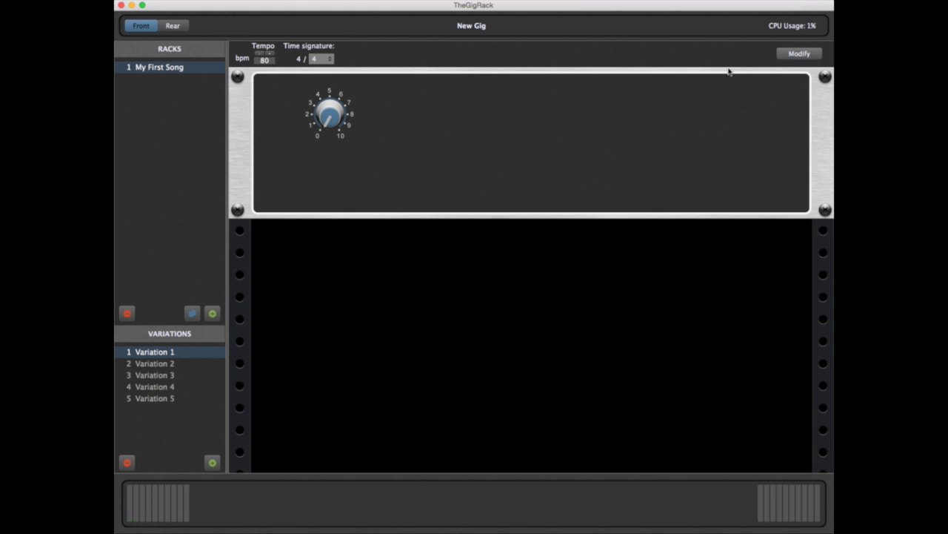
pyautogui.moveTo(334, 123); pyautogui.dragTo(308, 149)
# Select the blue knob, map it to the FM8 plugin, and start parameter Learn
pyautogui.click(807, 57)
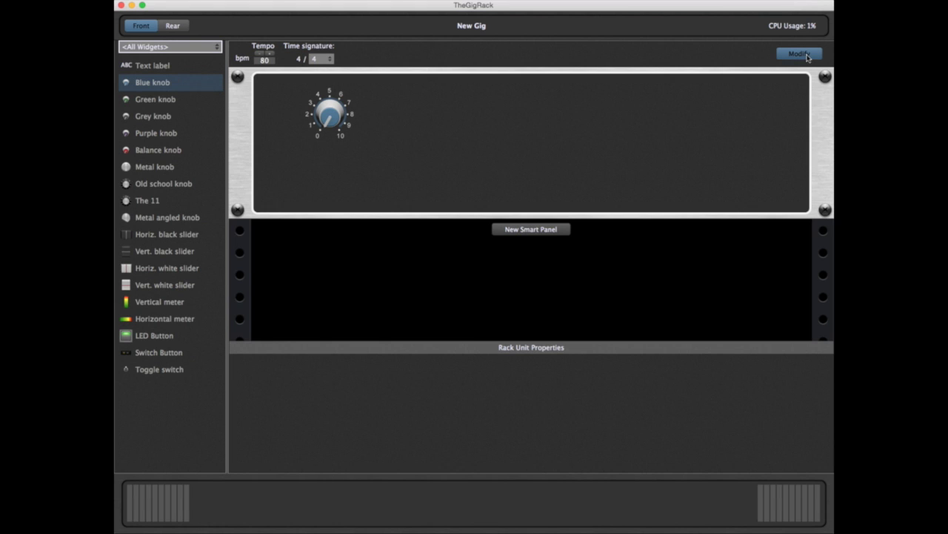
pyautogui.click(329, 116)
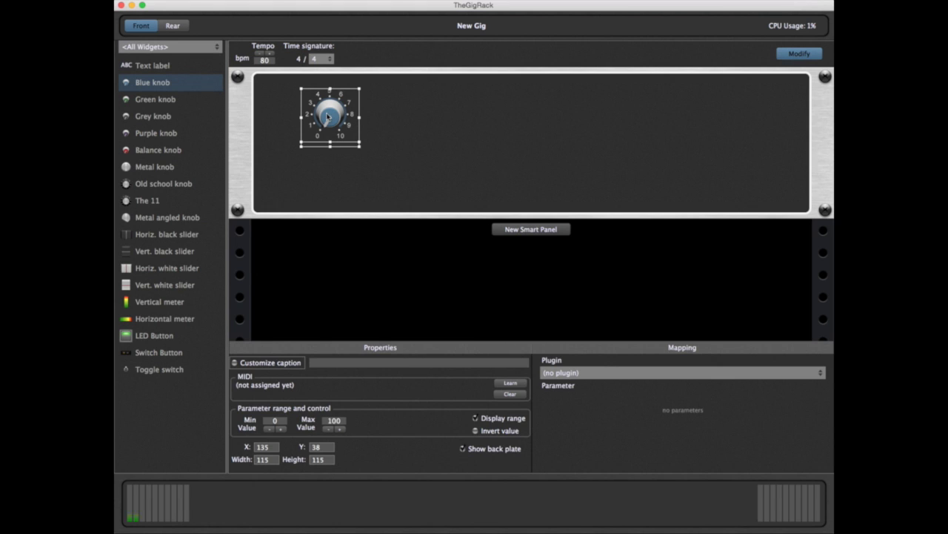
pyautogui.click(569, 374)
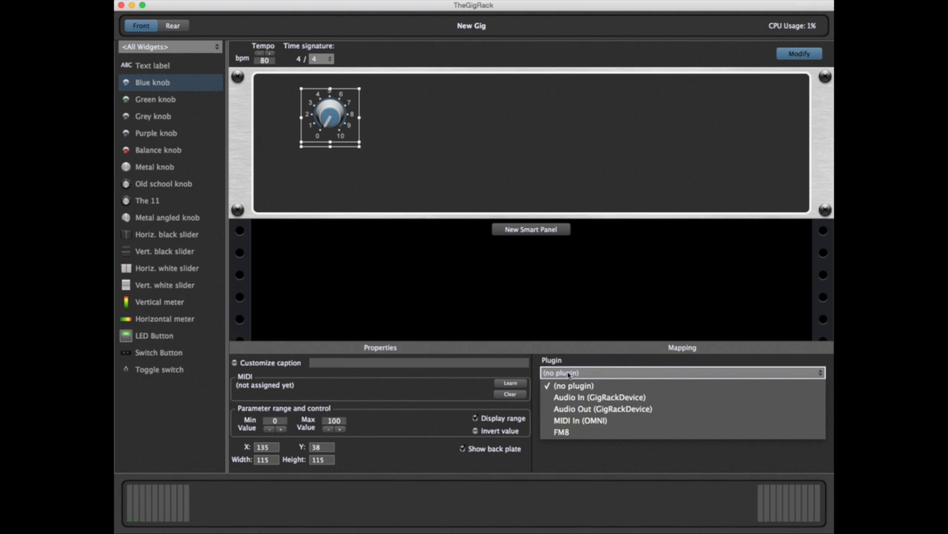
pyautogui.click(578, 434)
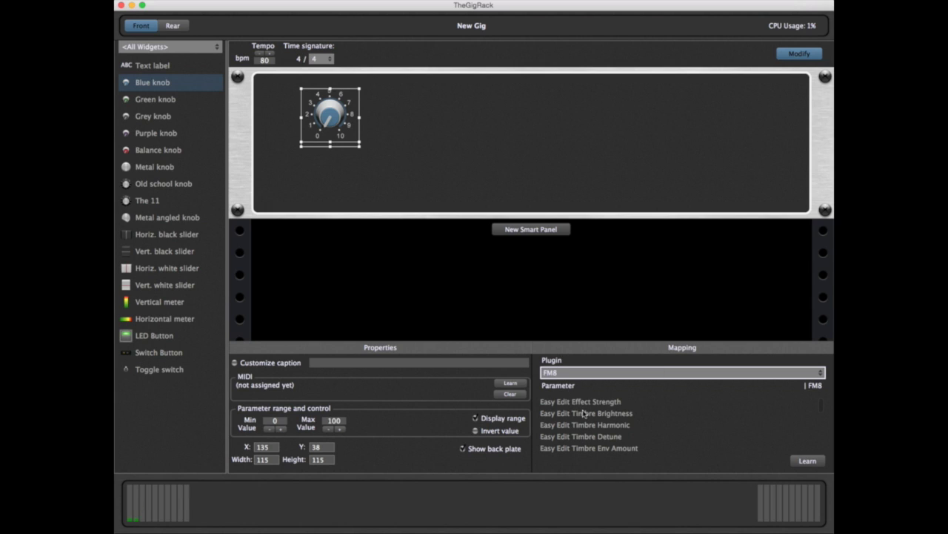
pyautogui.scroll(-5, 584, 415)
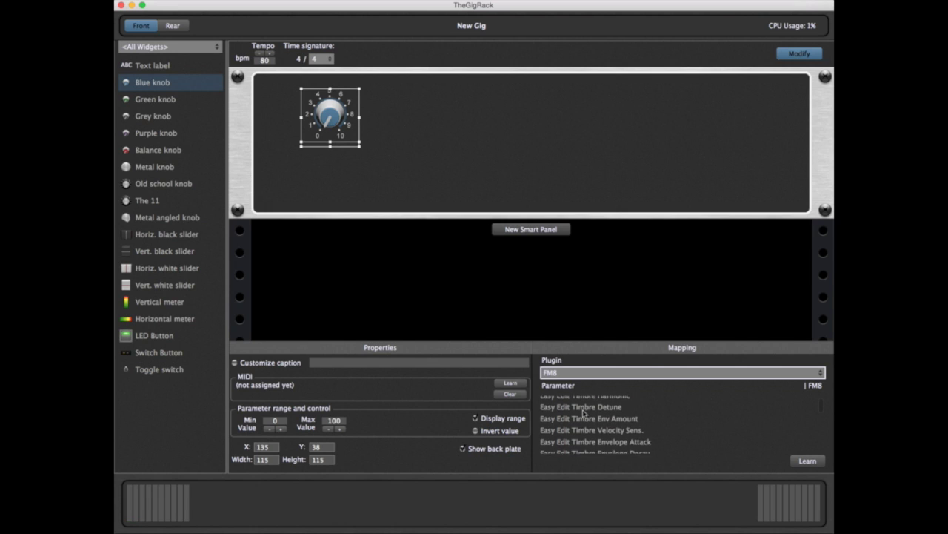
pyautogui.scroll(-5, 584, 413)
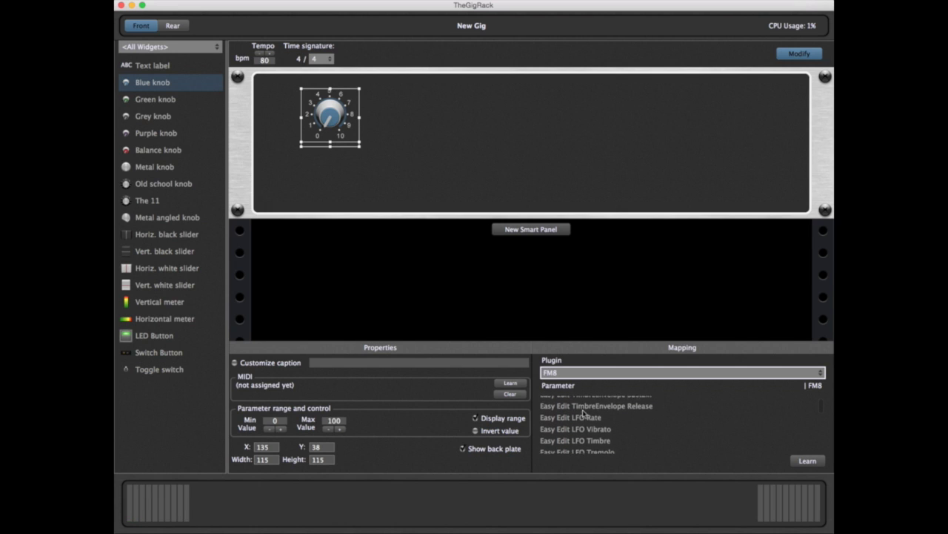
pyautogui.scroll(-4, 584, 413)
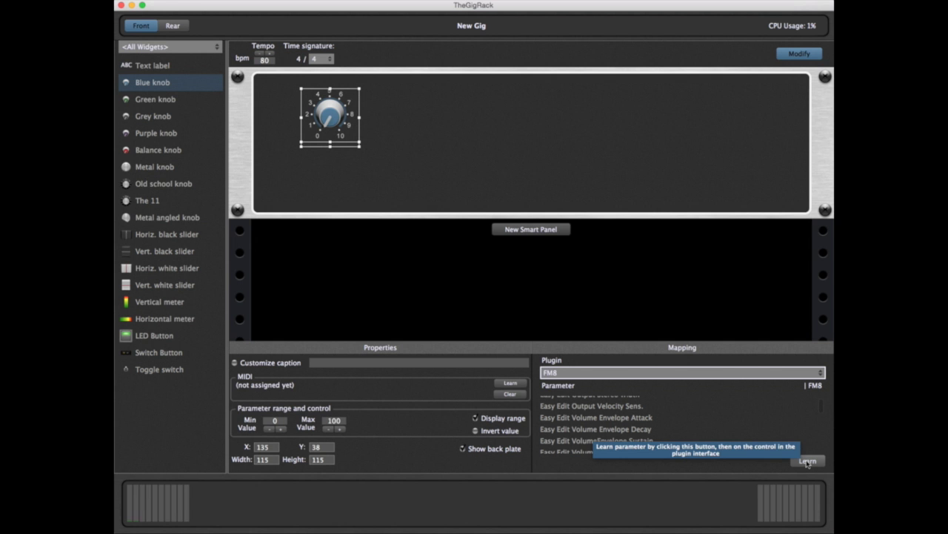
pyautogui.click(807, 461)
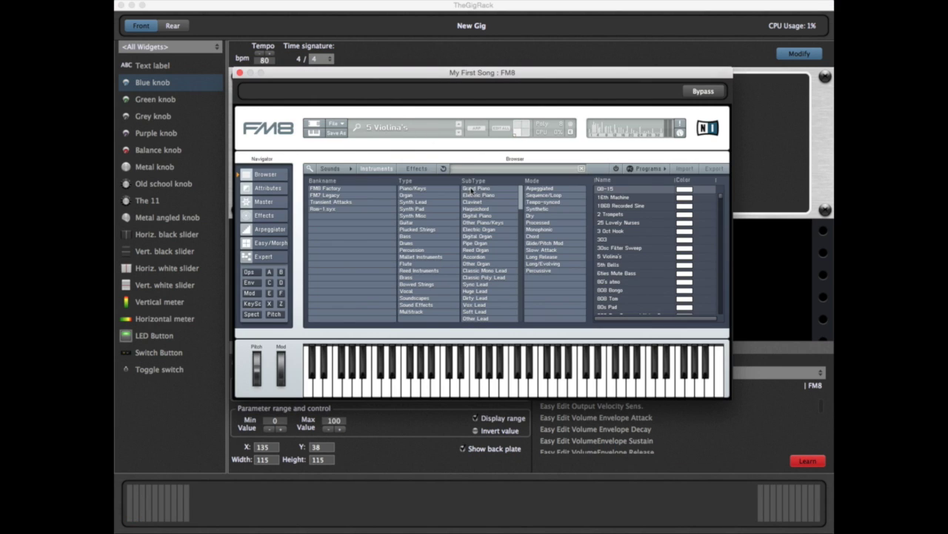
# Learn the knob to FM8's Output Volume on the Master page, moving the slider to 63
pyautogui.click(475, 188)
pyautogui.moveTo(433, 73); pyautogui.dragTo(495, 157)
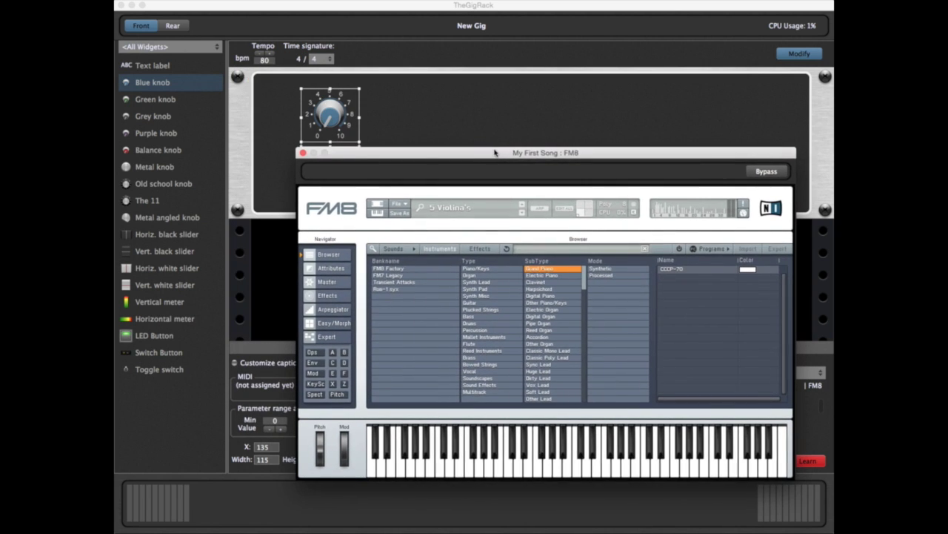
pyautogui.click(327, 287)
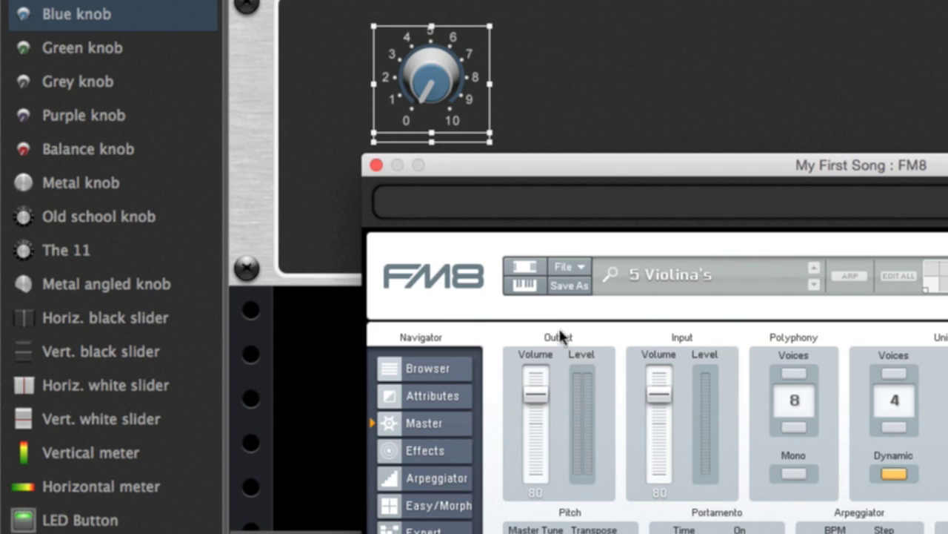
pyautogui.click(535, 398)
pyautogui.moveTo(535, 399); pyautogui.dragTo(508, 417)
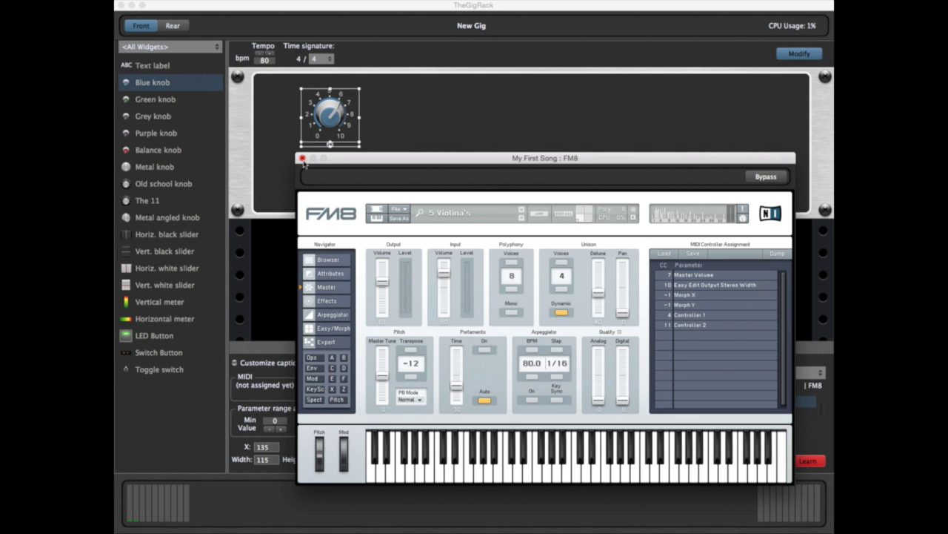
# Close the FM8 editor, end Learn and panel editing, then turn the Master Volume knob down
pyautogui.click(302, 159)
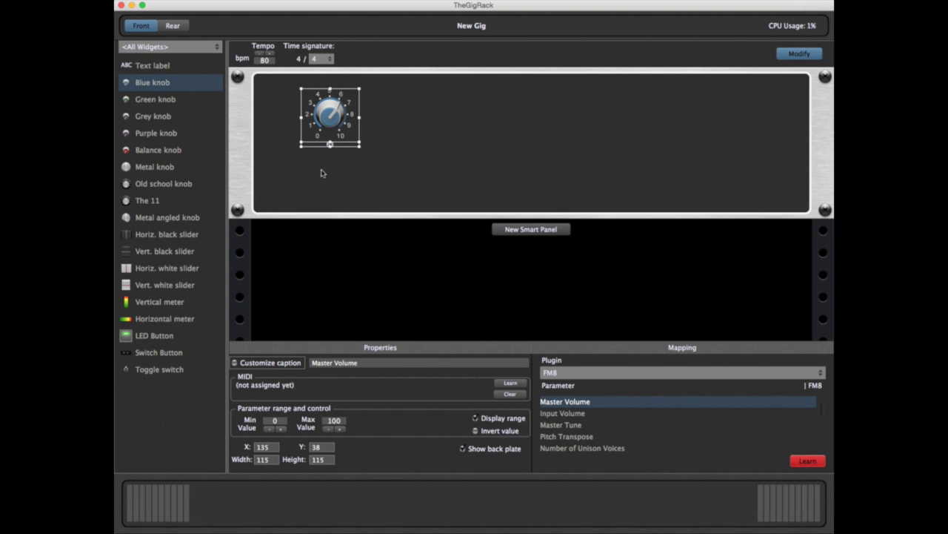
pyautogui.click(810, 461)
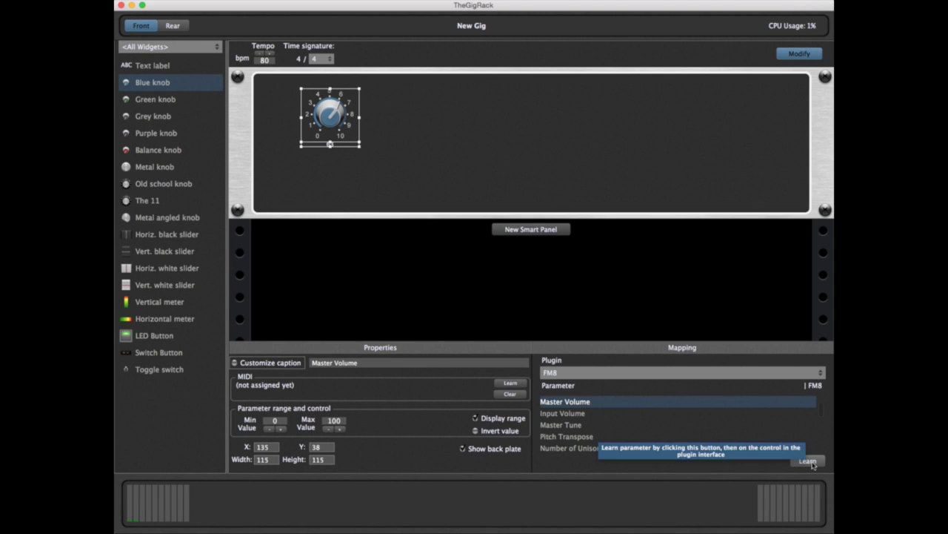
pyautogui.click(797, 54)
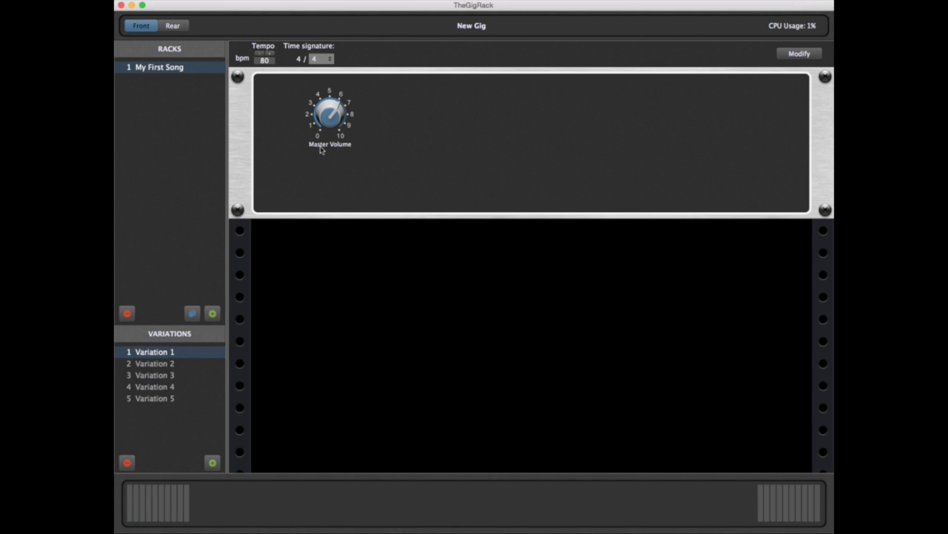
pyautogui.moveTo(324, 137)
pyautogui.mouseDown()
pyautogui.moveTo(328, 164)
pyautogui.moveTo(331, 89)
pyautogui.moveTo(322, 148)
pyautogui.mouseUp()
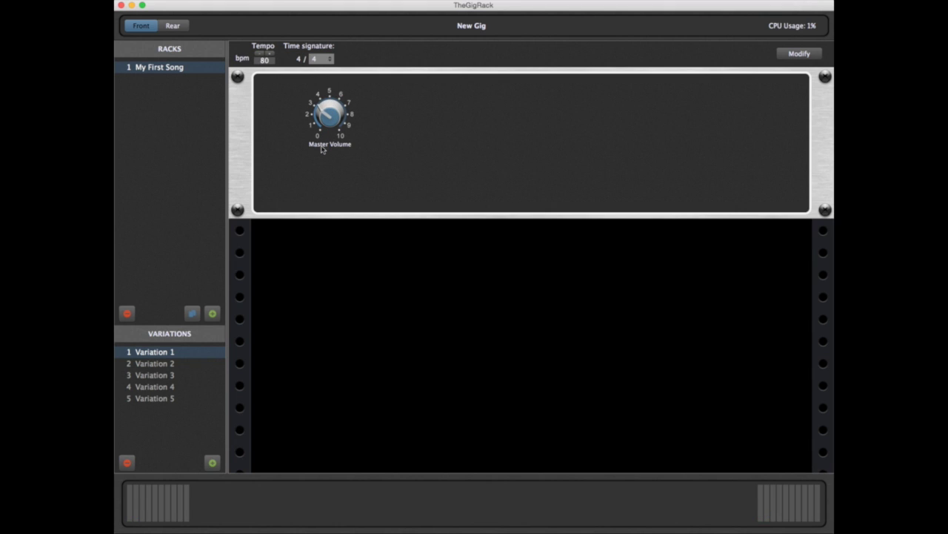